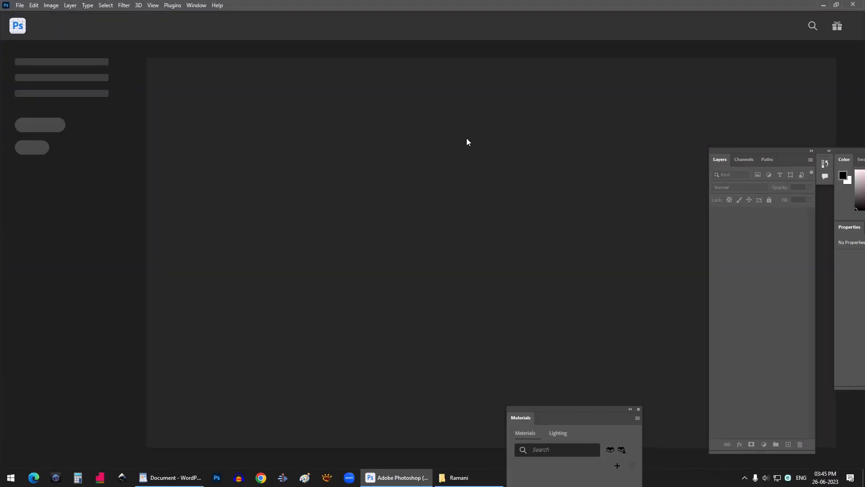
- Open the photo TIME5167.jpg from the Ramani folder in Photoshop
click(458, 477)
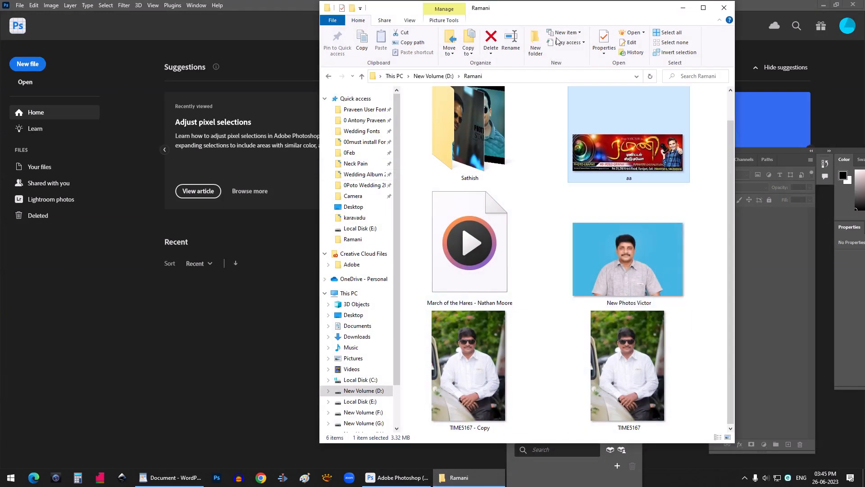
drag(572, 8, 402, 13)
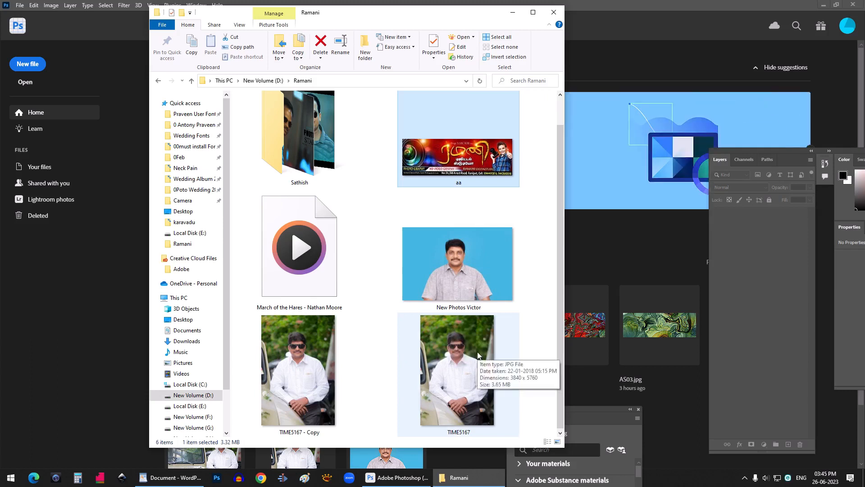
click(461, 361)
click(615, 155)
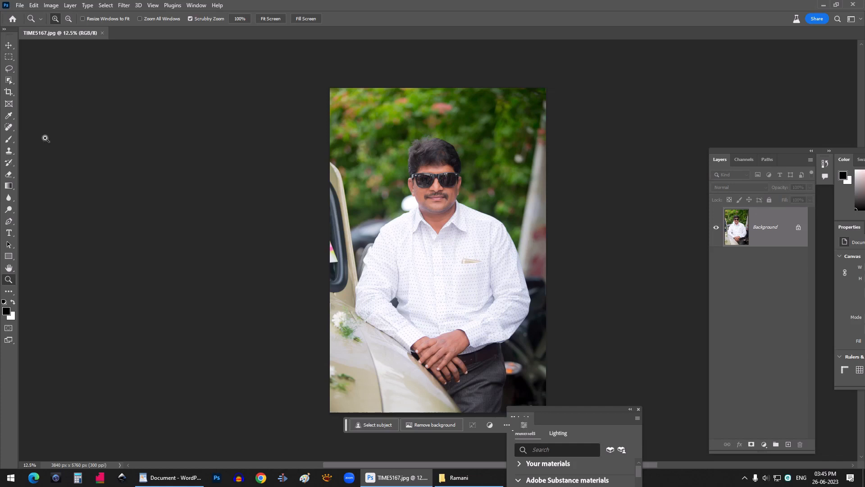
- Extend the canvas to the left with the Crop tool to about 7248 x 5760 px
click(10, 93)
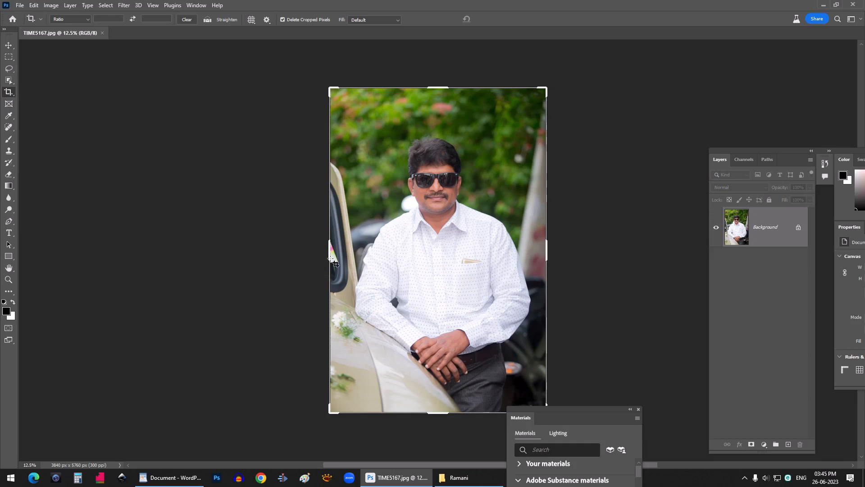
drag(331, 253, 234, 243)
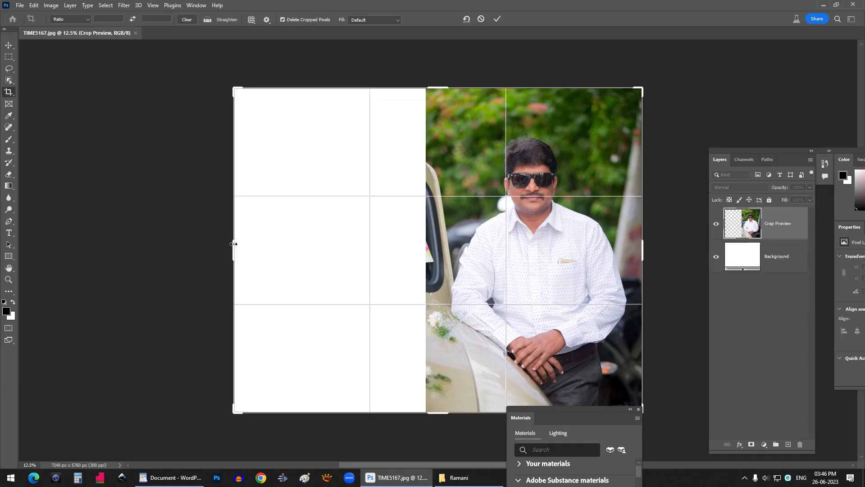
key(Return)
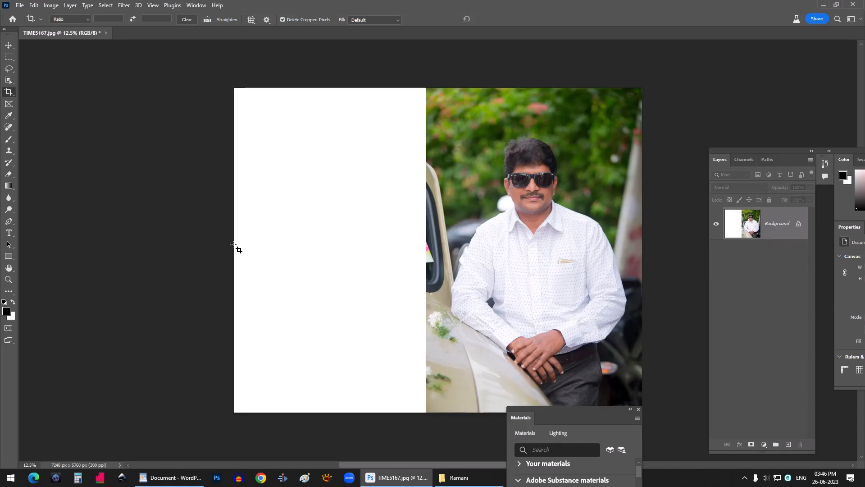
- Select the new blank strip and fill it using Generative Fill without a prompt
click(9, 57)
drag(234, 88, 429, 430)
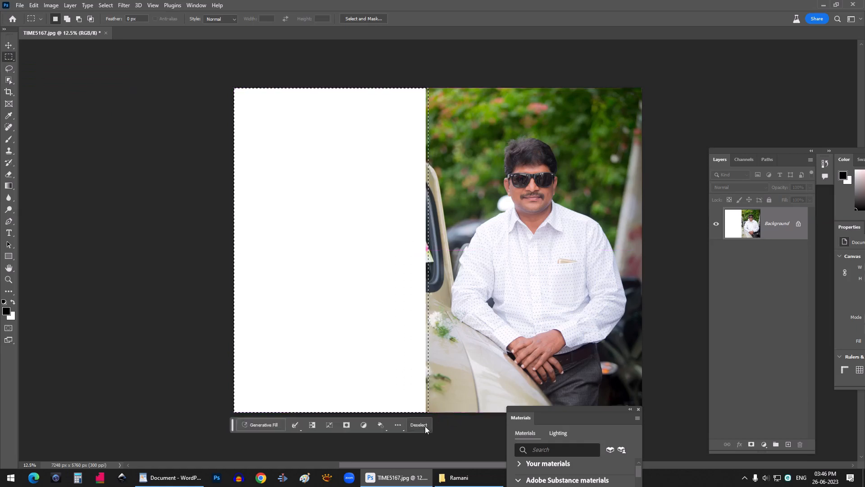
click(269, 425)
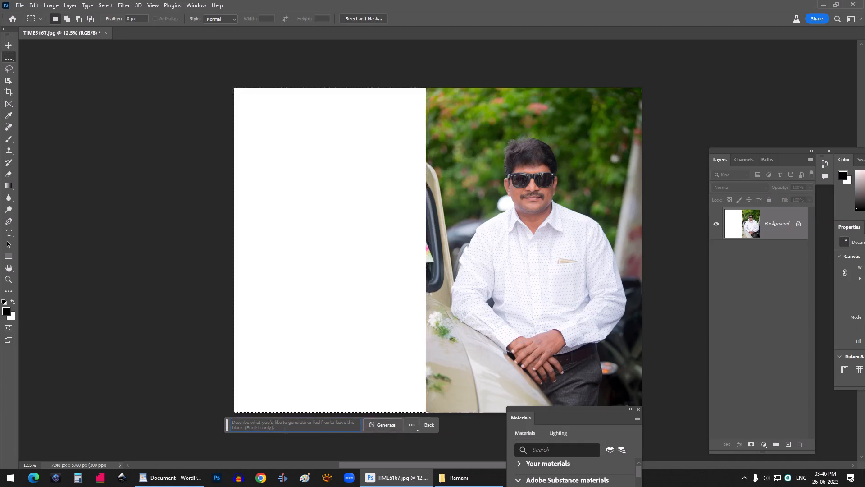
click(388, 423)
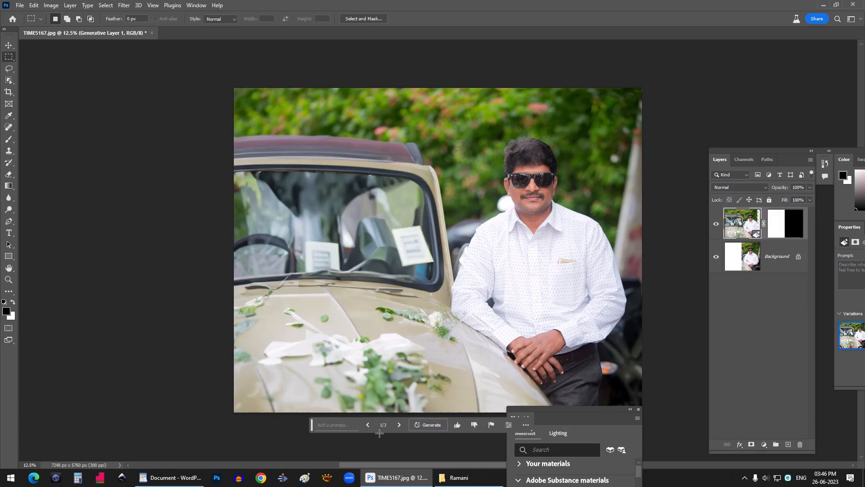
- Browse through the three generated fill variations and return to the first one
drag(569, 411, 634, 428)
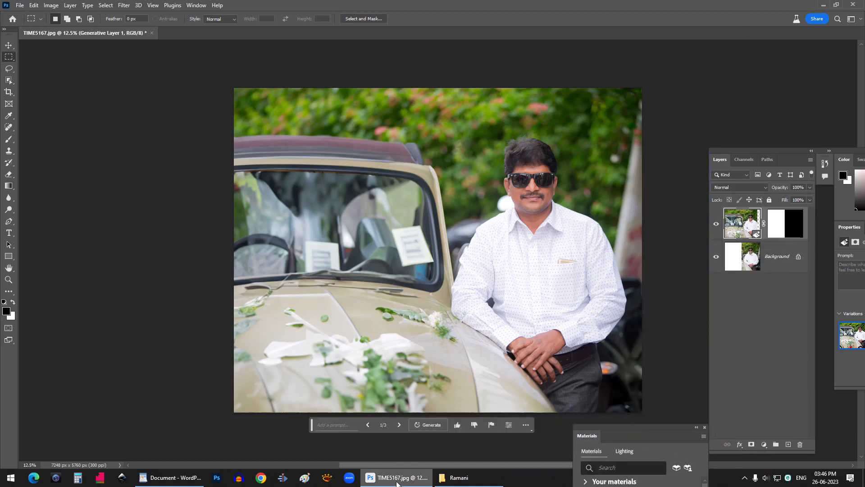
drag(852, 150, 744, 101)
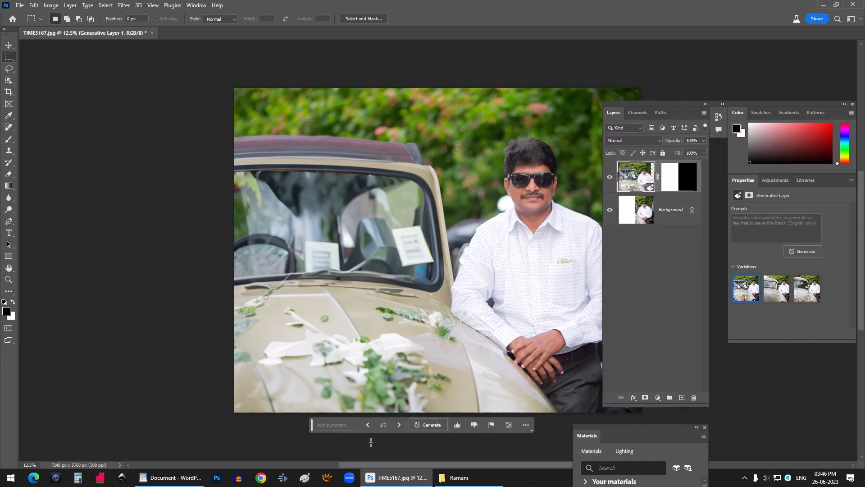
click(399, 426)
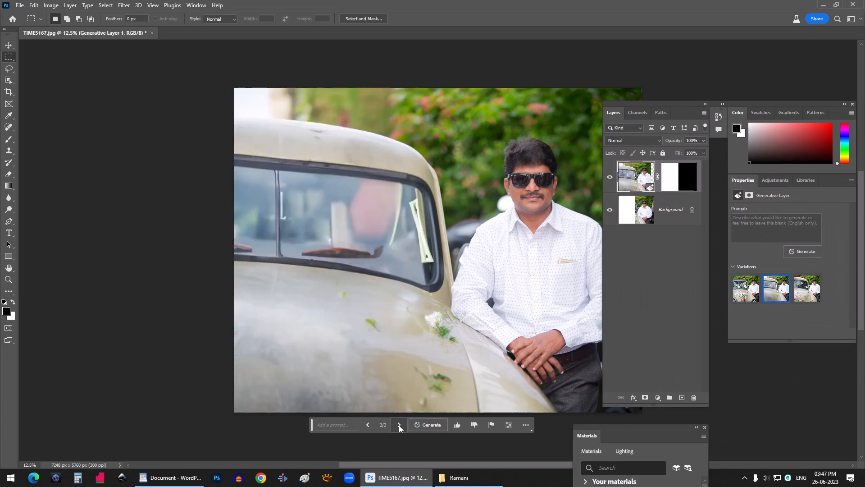
click(399, 425)
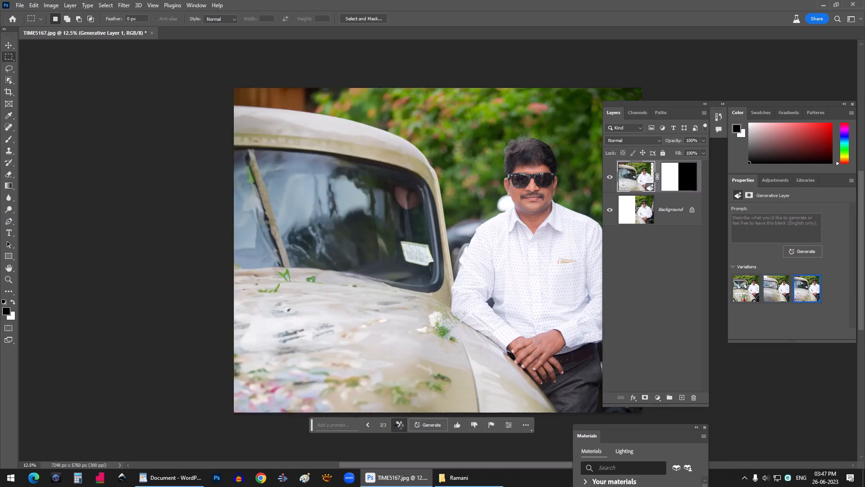
click(399, 425)
click(399, 426)
click(399, 425)
drag(636, 102, 667, 102)
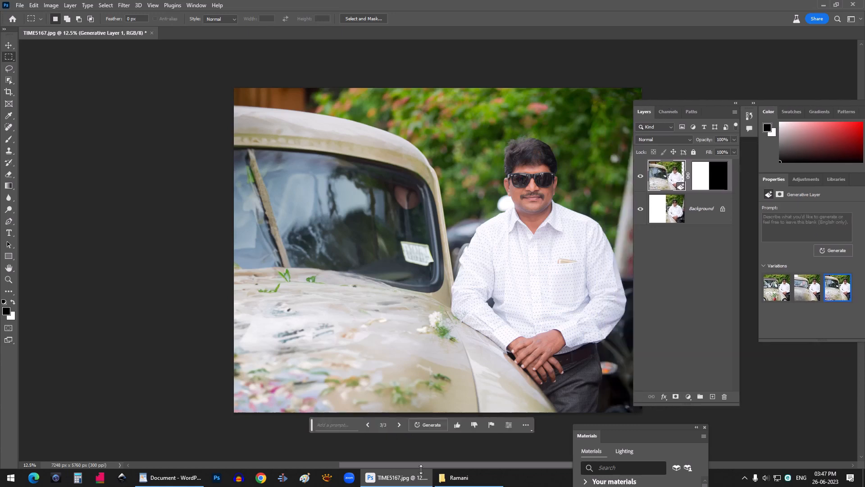
click(368, 425)
click(367, 425)
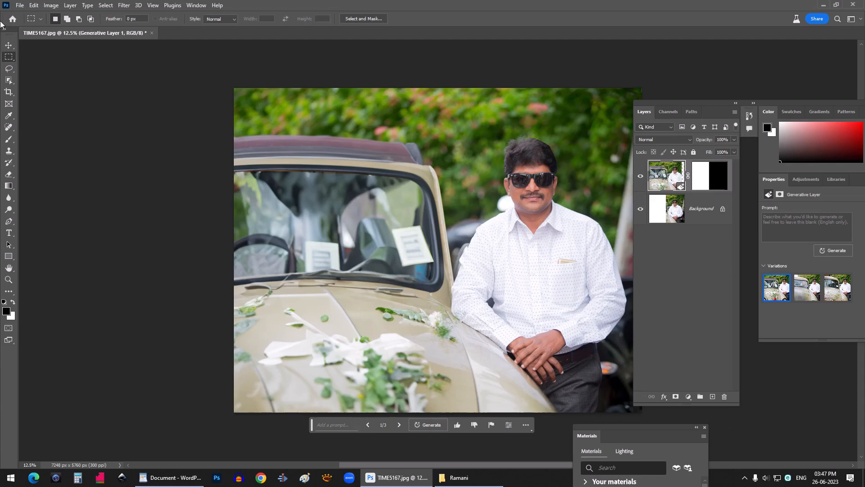
- Flatten the image into a single background layer
click(70, 5)
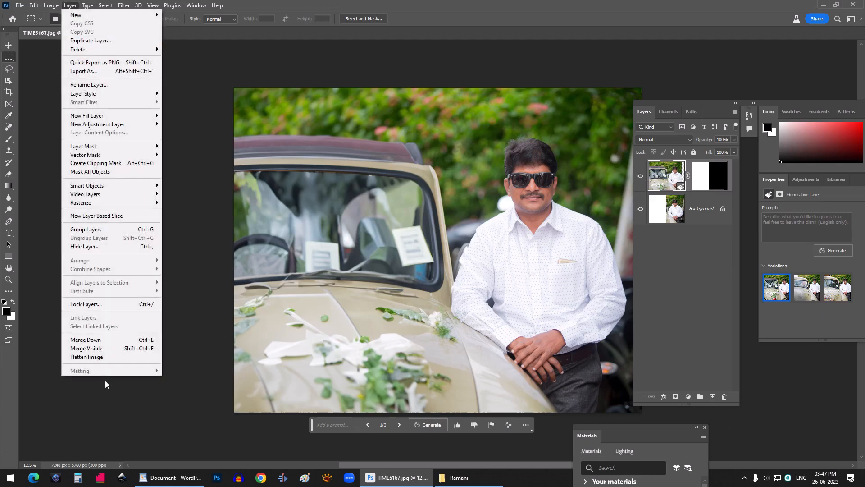
click(98, 356)
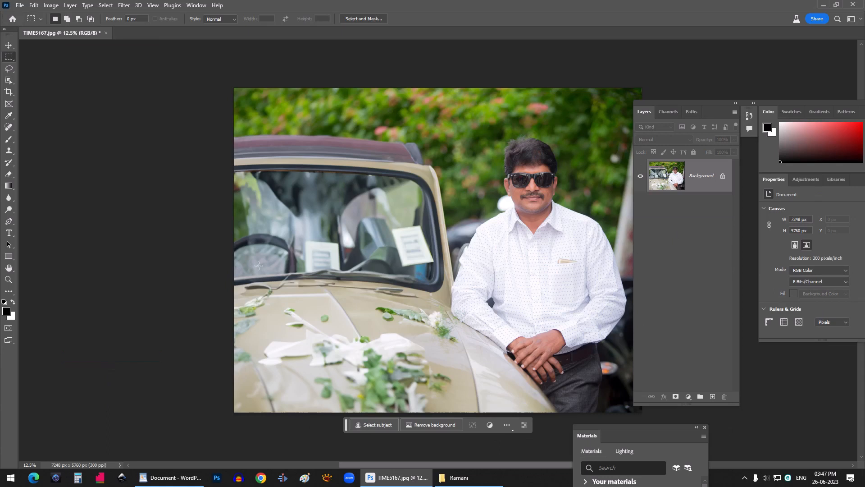
- Trace a closed path around the man's shirt with the Pen tool and convert it into a selection
click(8, 221)
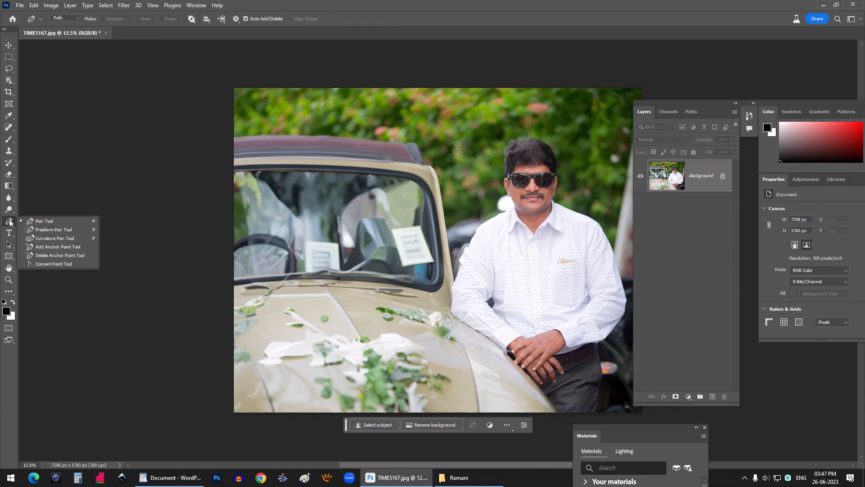
click(45, 222)
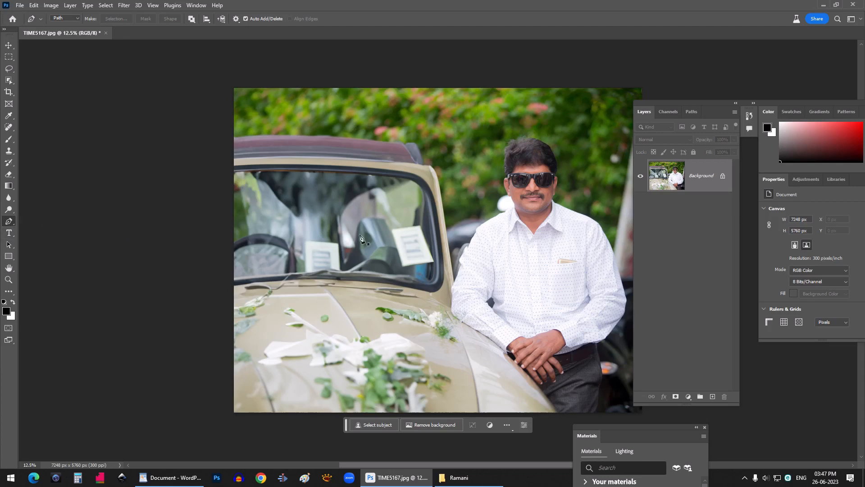
click(534, 234)
click(541, 224)
click(549, 214)
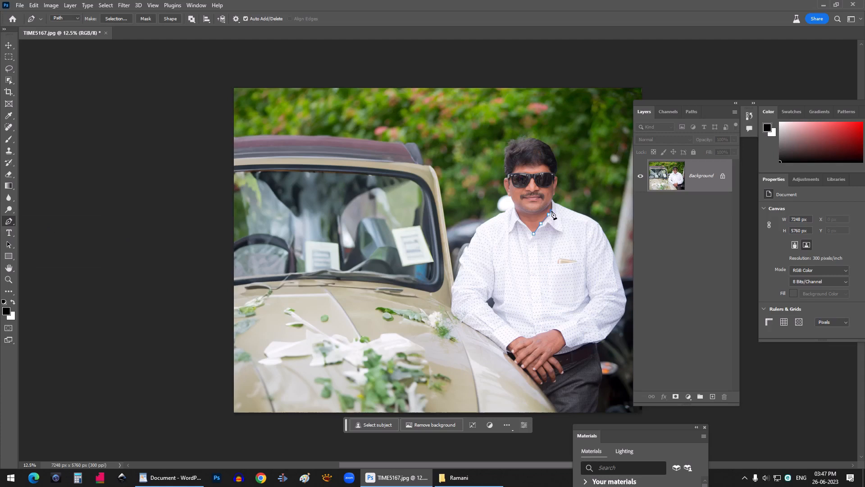
click(553, 200)
click(558, 205)
click(581, 214)
drag(615, 257, 628, 298)
click(625, 306)
click(605, 337)
click(598, 344)
click(590, 345)
click(557, 355)
click(561, 334)
click(553, 327)
click(542, 333)
click(525, 337)
click(520, 334)
click(507, 344)
click(503, 350)
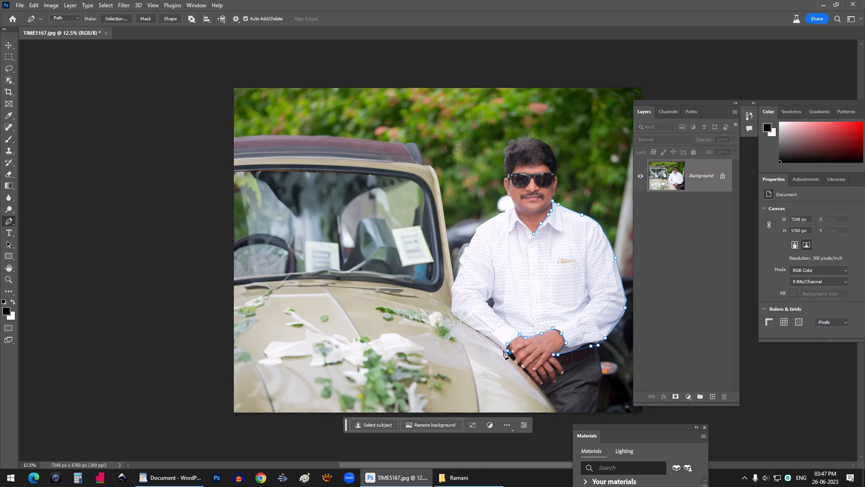
click(466, 323)
click(451, 312)
click(450, 297)
click(458, 263)
click(471, 238)
click(500, 214)
click(511, 207)
click(512, 204)
click(522, 221)
click(529, 227)
click(533, 233)
key(ctrl+Return)
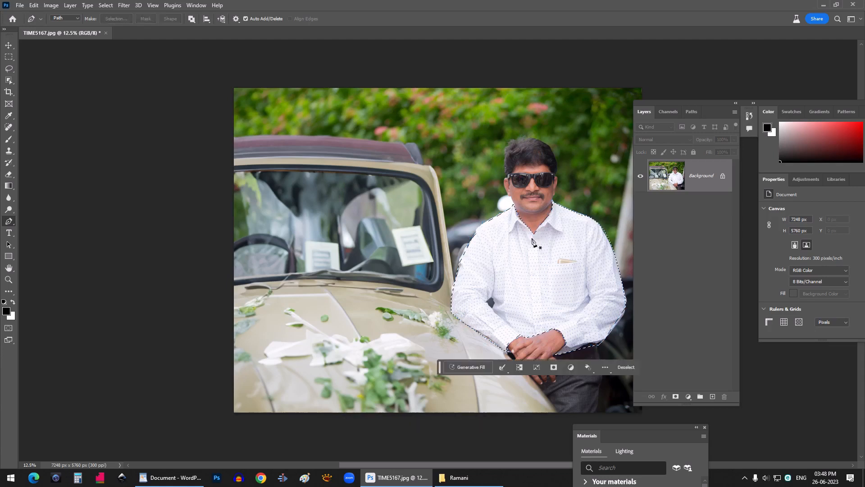
- Copy the prompt "coat suit" from WordPad and generate a Generative Fill for the shirt selection with it
click(462, 366)
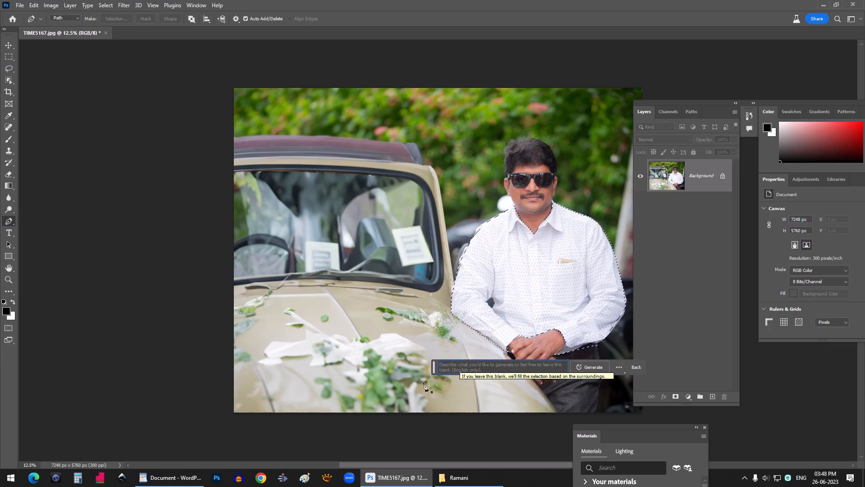
click(171, 477)
drag(206, 91, 162, 103)
key(ctrl+c)
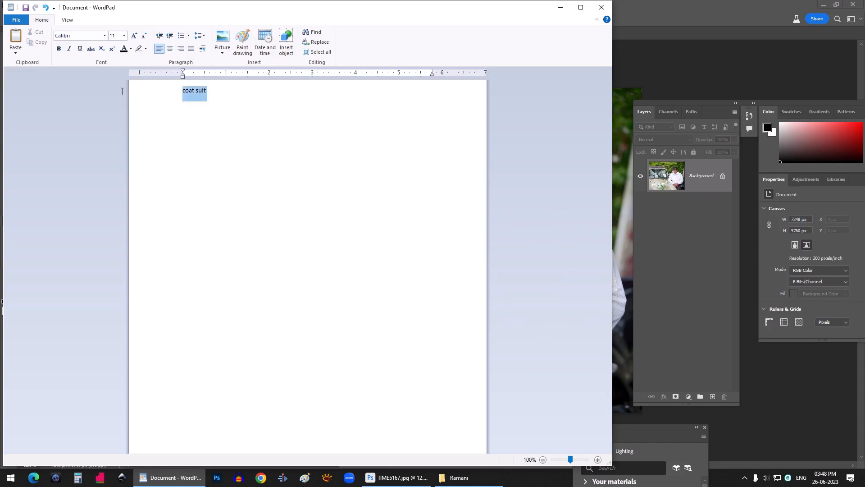
key(alt+Tab)
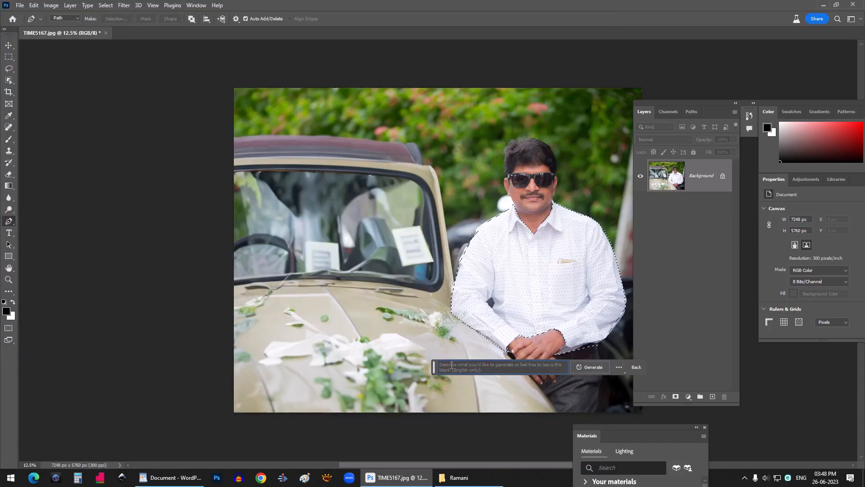
key(ctrl+v)
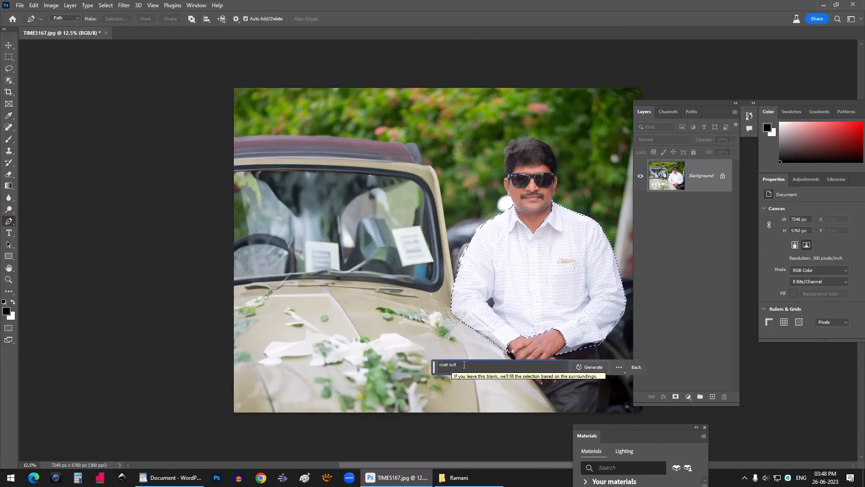
click(586, 367)
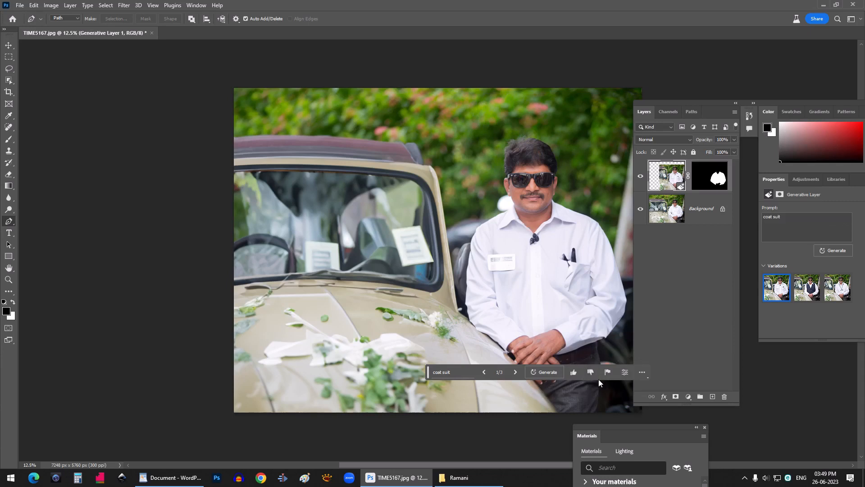
- Compare the coat suit variations and settle on the second one with the dark vest
click(515, 372)
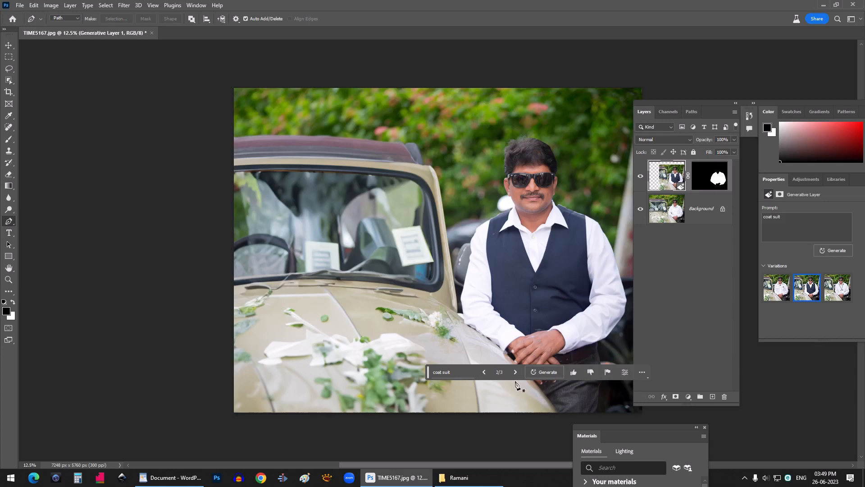
click(515, 372)
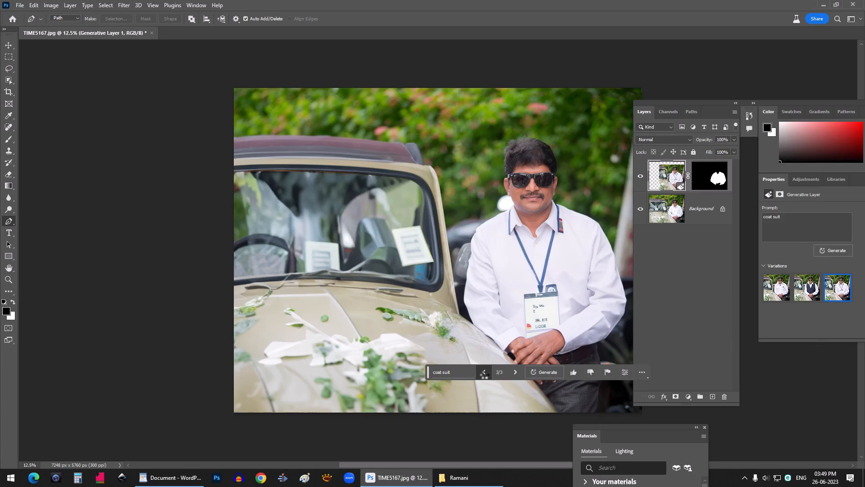
click(484, 373)
click(484, 372)
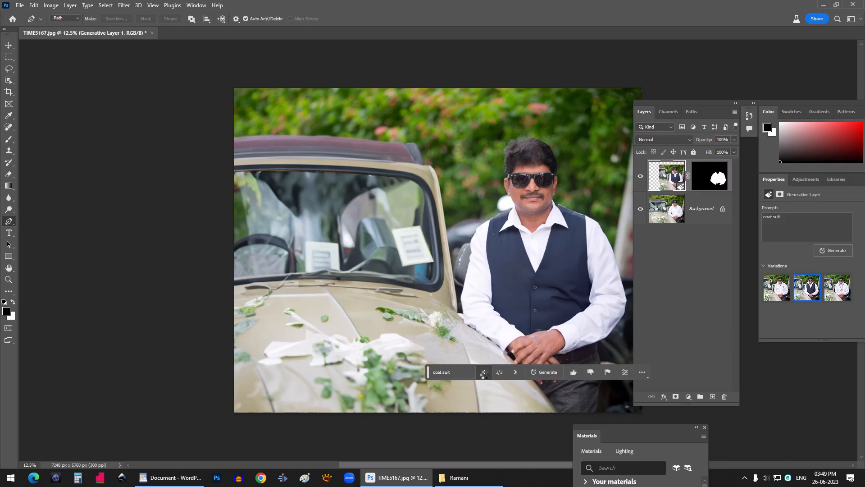
click(514, 372)
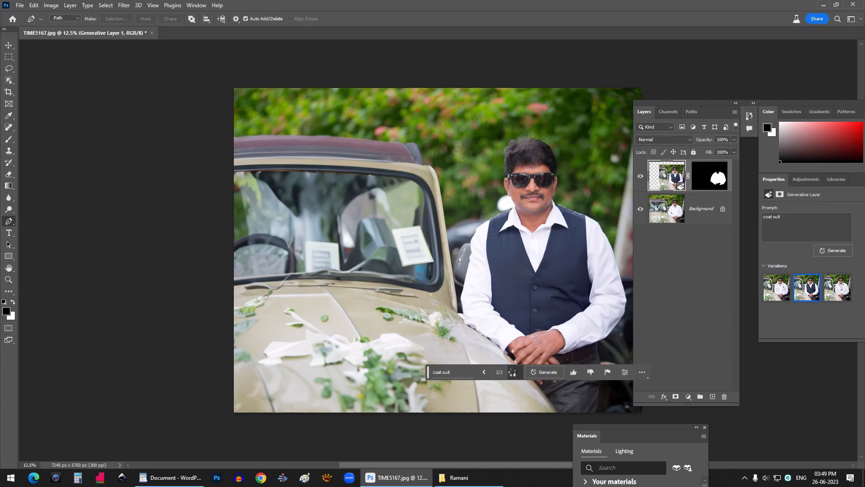
click(514, 372)
click(484, 373)
- Open the Adjustments panel and expand the Creative adjustment presets
click(196, 6)
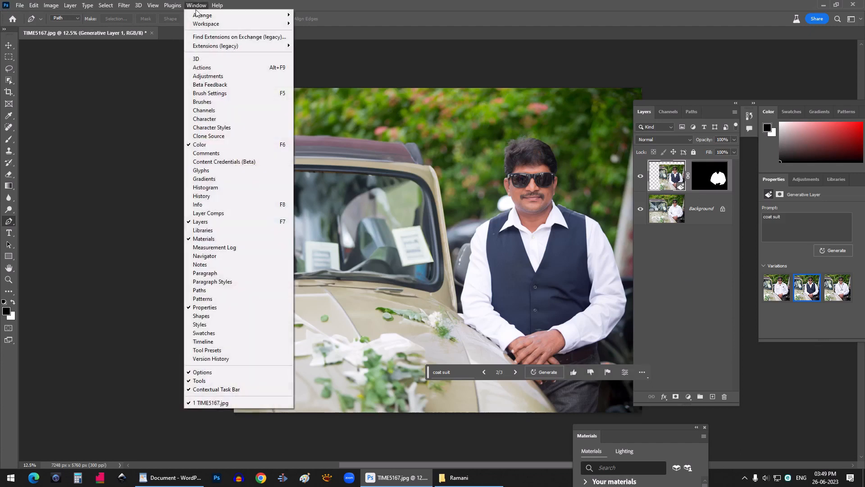
click(216, 76)
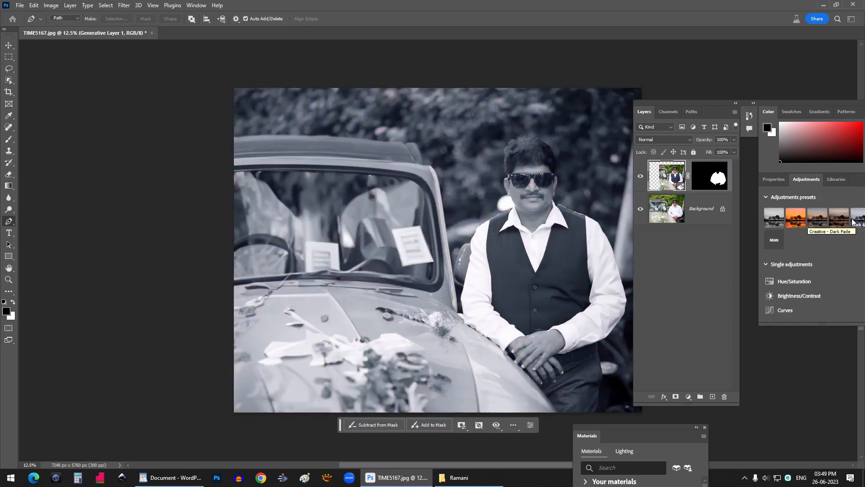
click(774, 240)
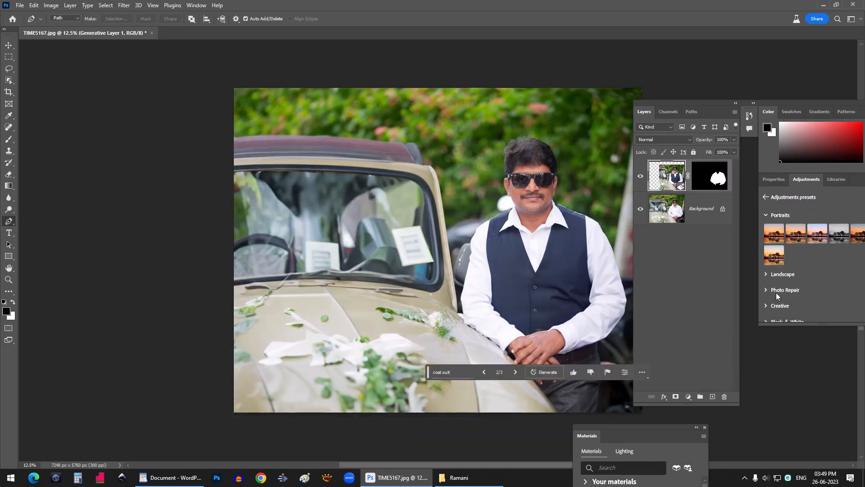
scroll(784, 295, down, 1)
click(766, 283)
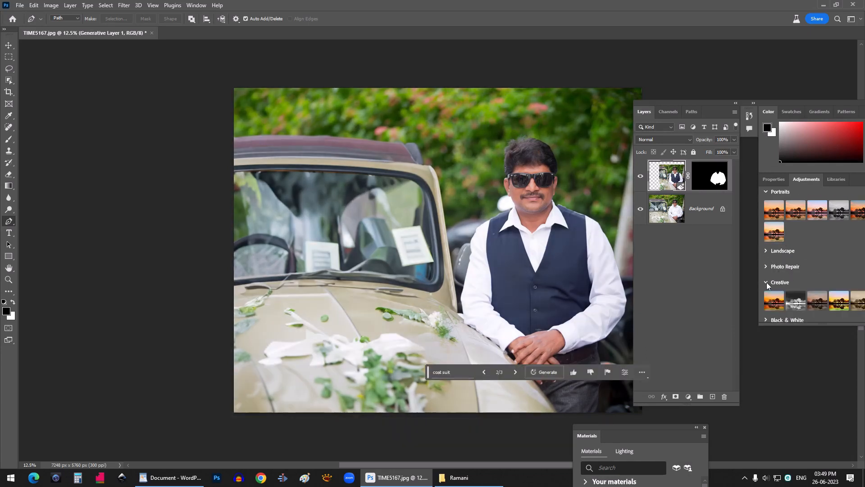
- Browse the adjustment preset categories and apply the Photo Repair preset Warm Contrast to the image
scroll(793, 282, down, 1)
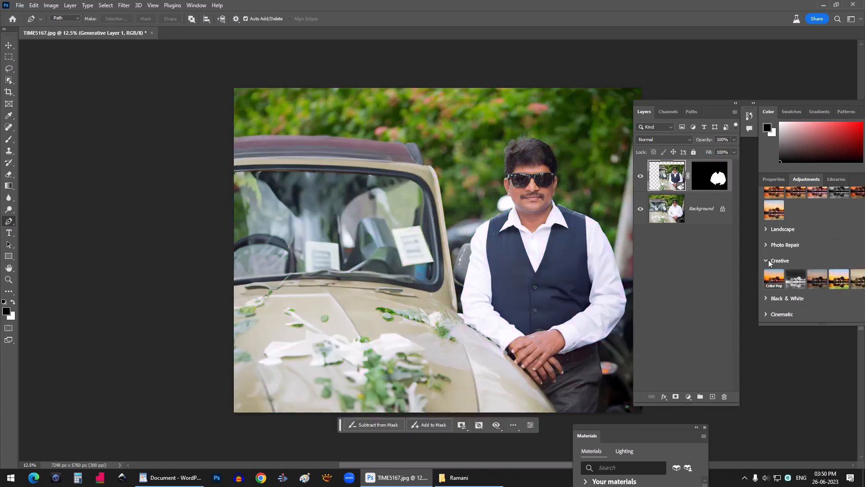
click(766, 298)
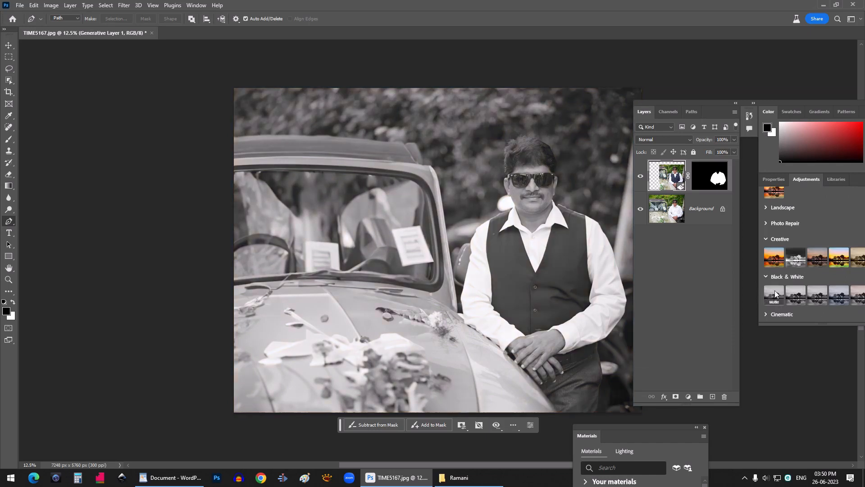
click(771, 241)
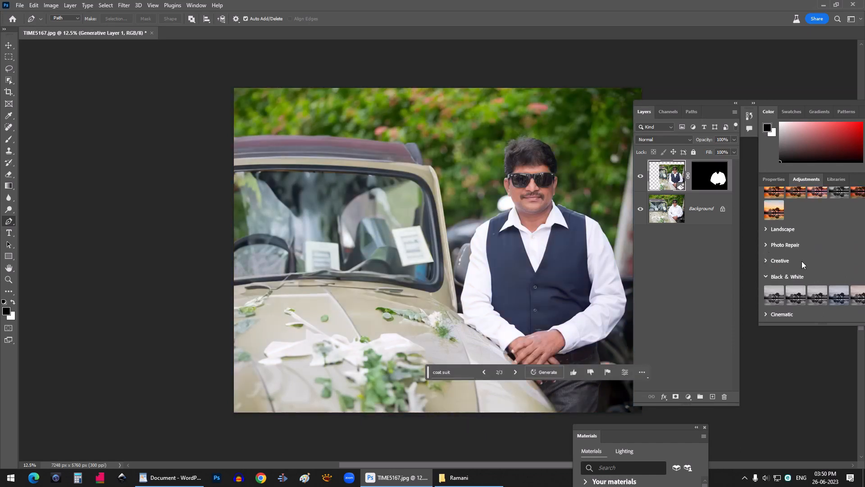
click(765, 261)
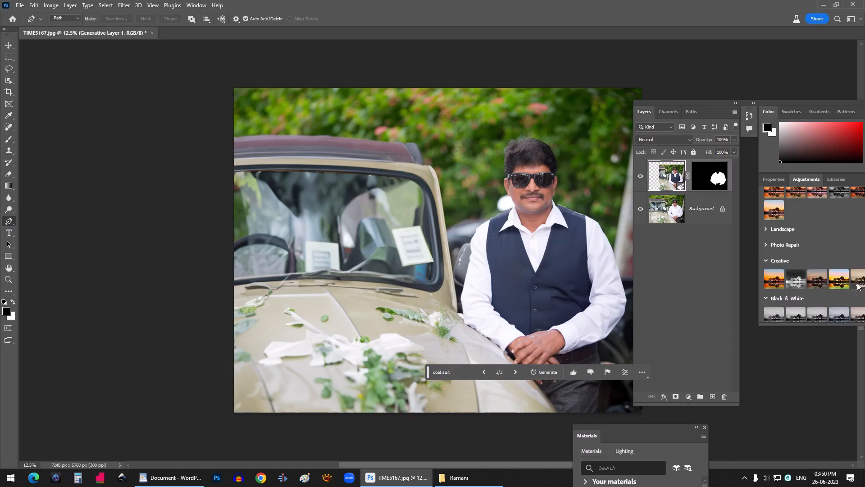
click(766, 244)
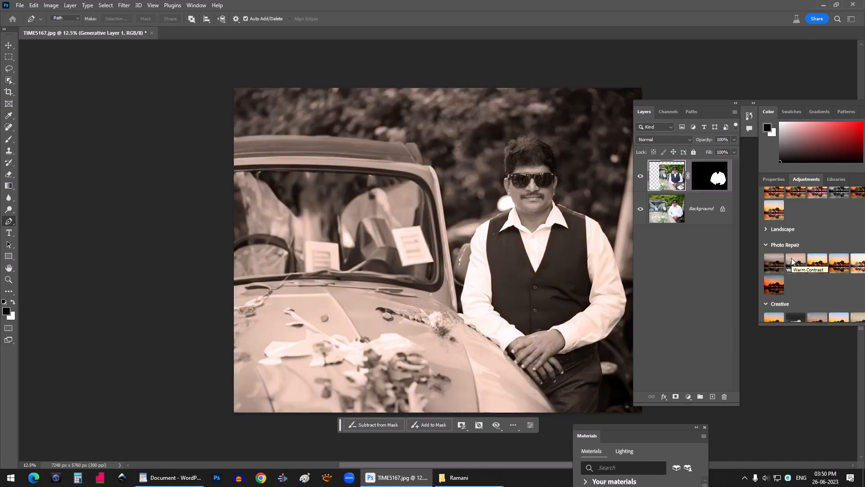
click(792, 262)
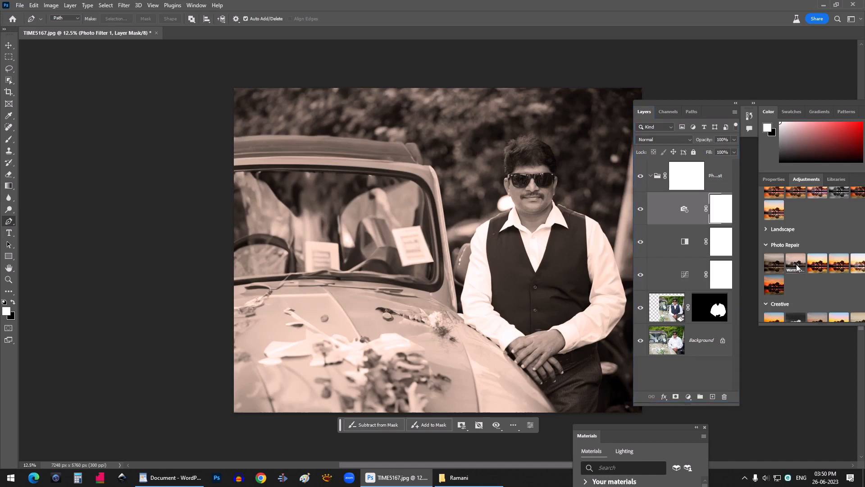
click(796, 267)
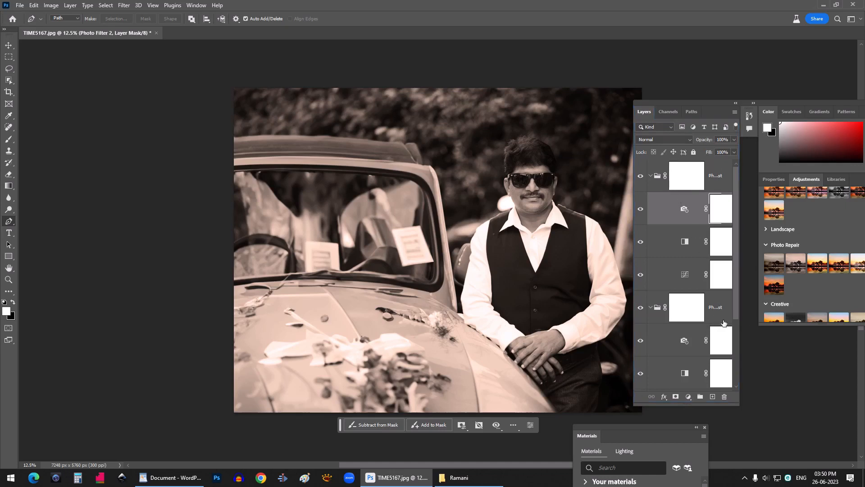
click(34, 6)
click(38, 16)
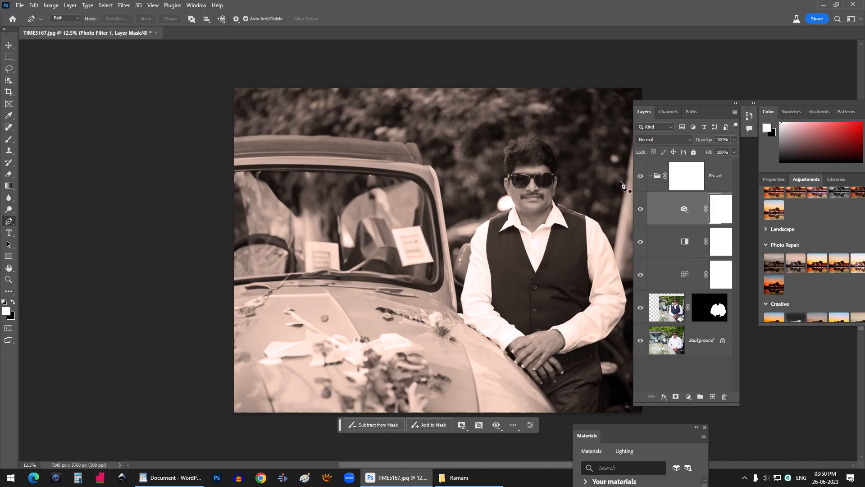
- Toggle the visibility of the preset group and the Generative Fill layer to compare before and after
click(639, 176)
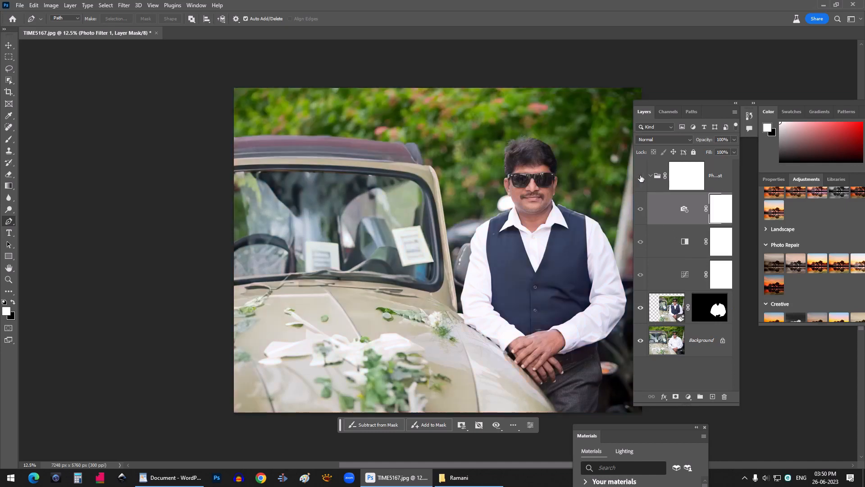
click(641, 308)
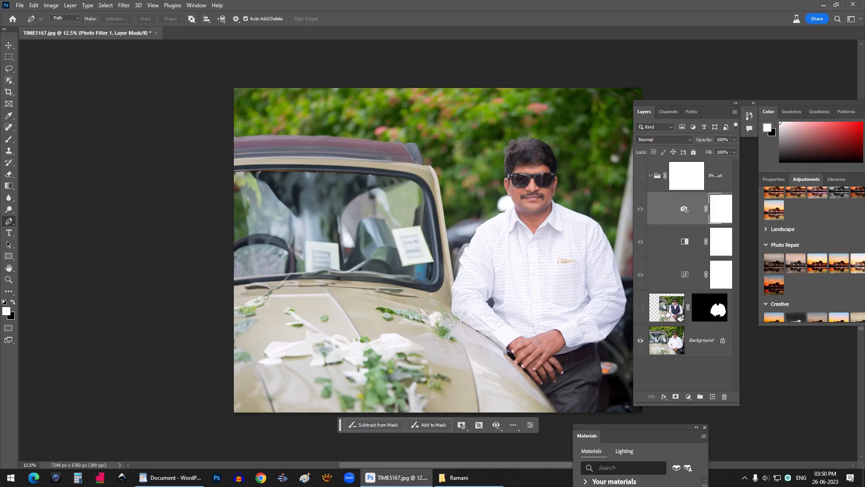
click(640, 308)
click(640, 175)
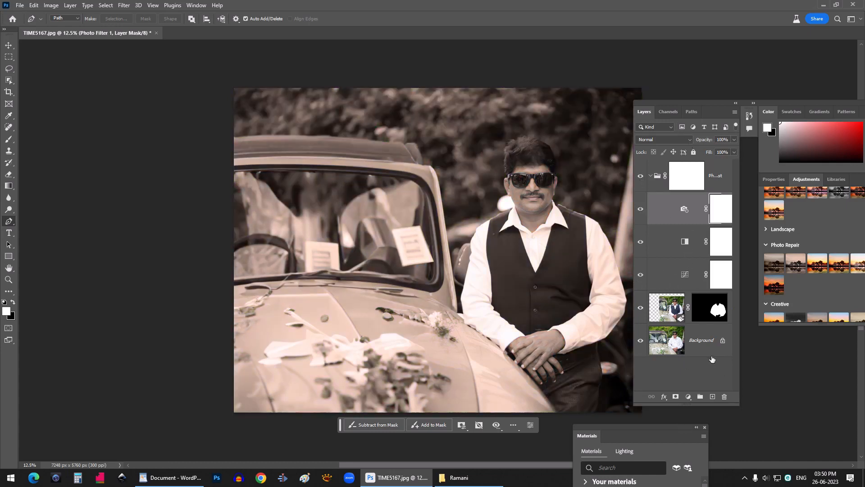
drag(658, 101, 681, 99)
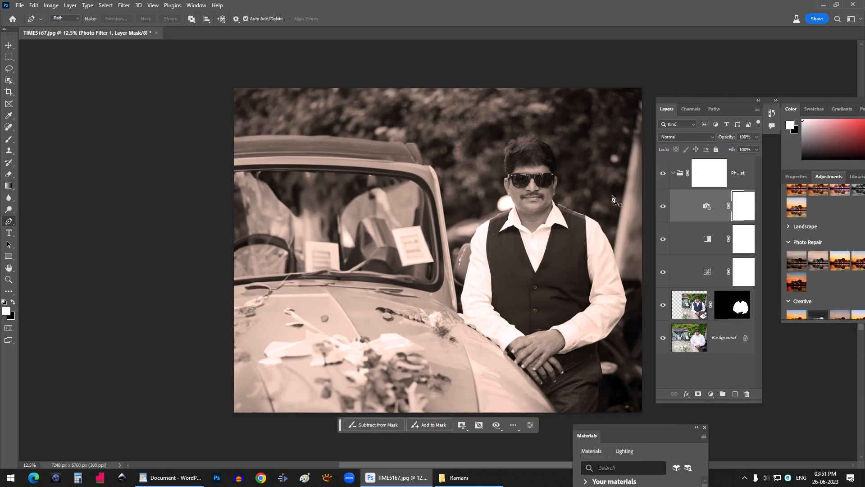